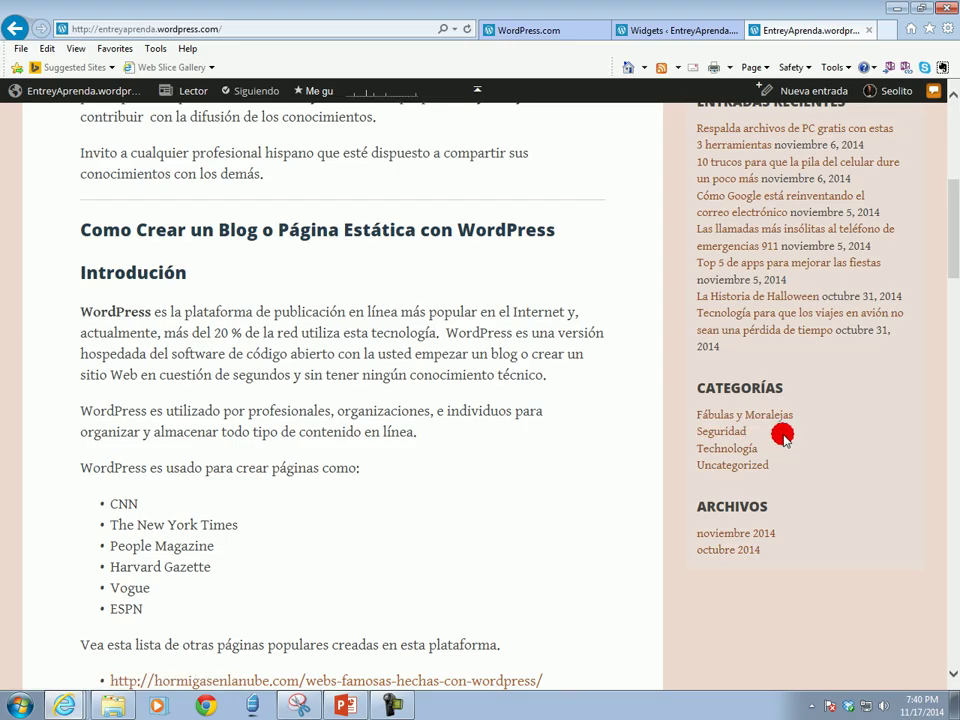
Review the blog's sidebar sections from Favoritos down to Archivos, and return to the Widgets administration page
{"action": "scroll", "coordinate": [786, 435], "scroll_direction": "down", "scroll_amount": 2}
{"action": "scroll", "coordinate": [789, 434], "scroll_direction": "down", "scroll_amount": 2}
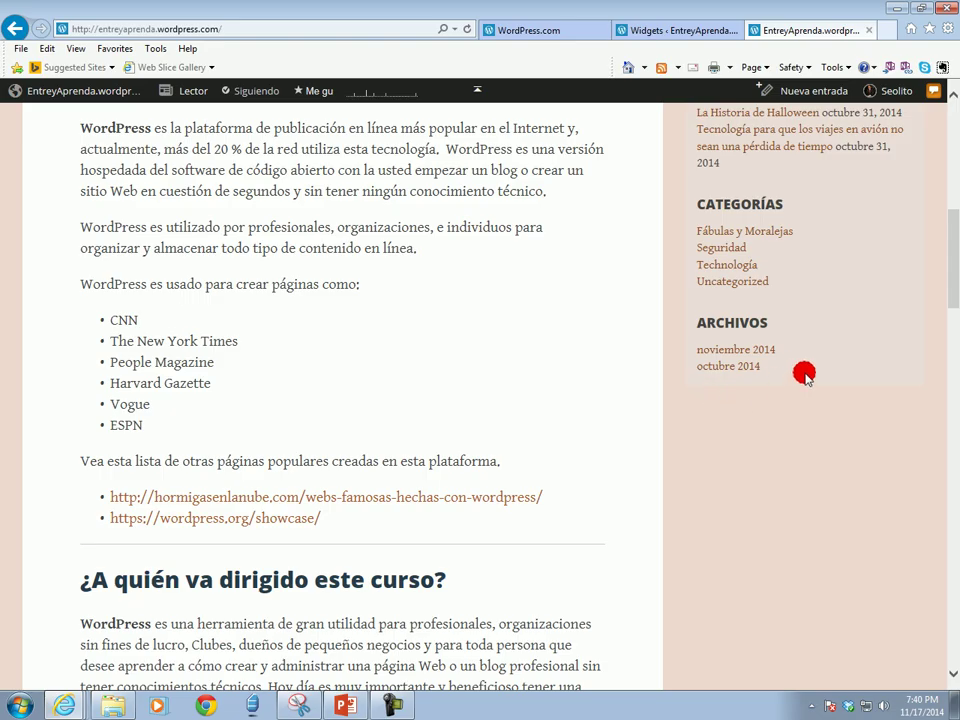
{"action": "scroll", "coordinate": [804, 371], "scroll_direction": "up", "scroll_amount": 5}
{"action": "scroll", "coordinate": [790, 355], "scroll_direction": "up", "scroll_amount": 3}
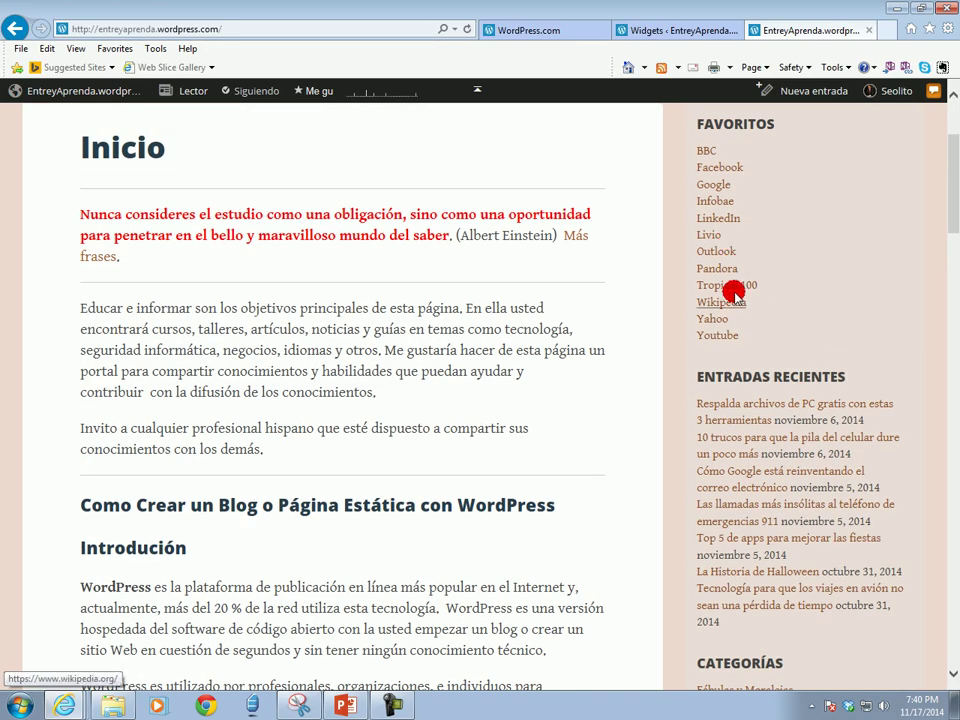
{"action": "scroll", "coordinate": [747, 309], "scroll_direction": "up", "scroll_amount": 3}
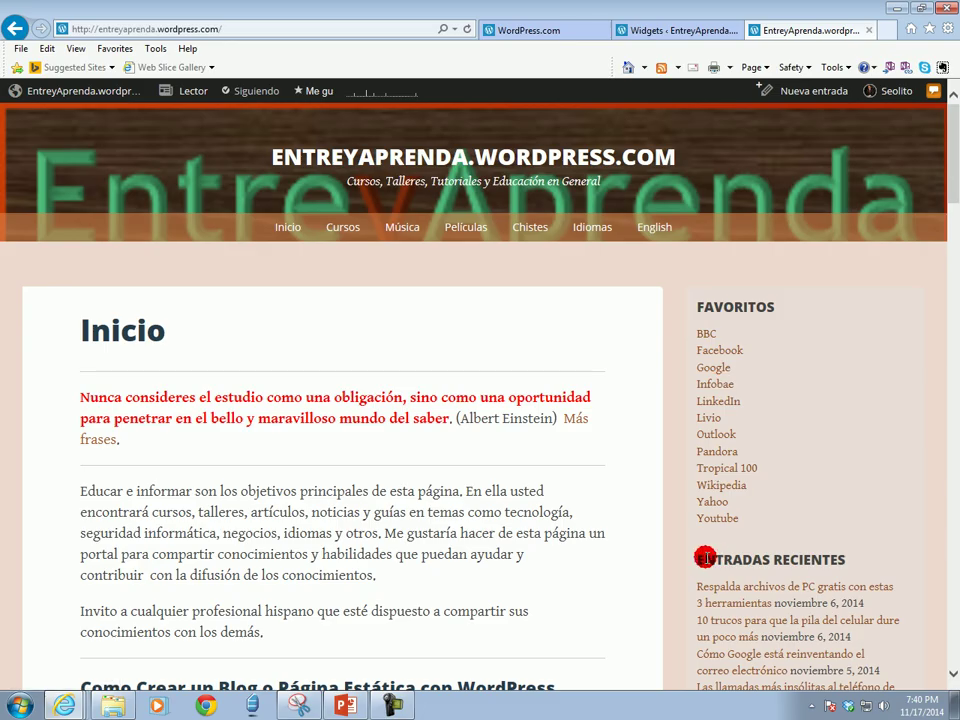
{"action": "scroll", "coordinate": [728, 560], "scroll_direction": "down", "scroll_amount": 1}
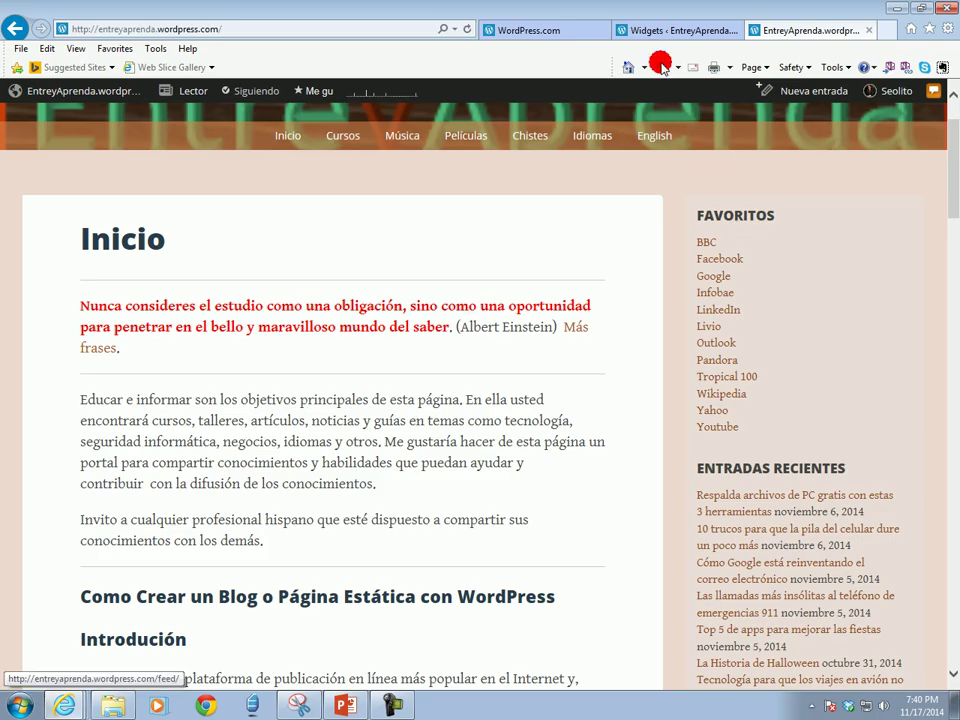
{"action": "left_click", "coordinate": [636, 32]}
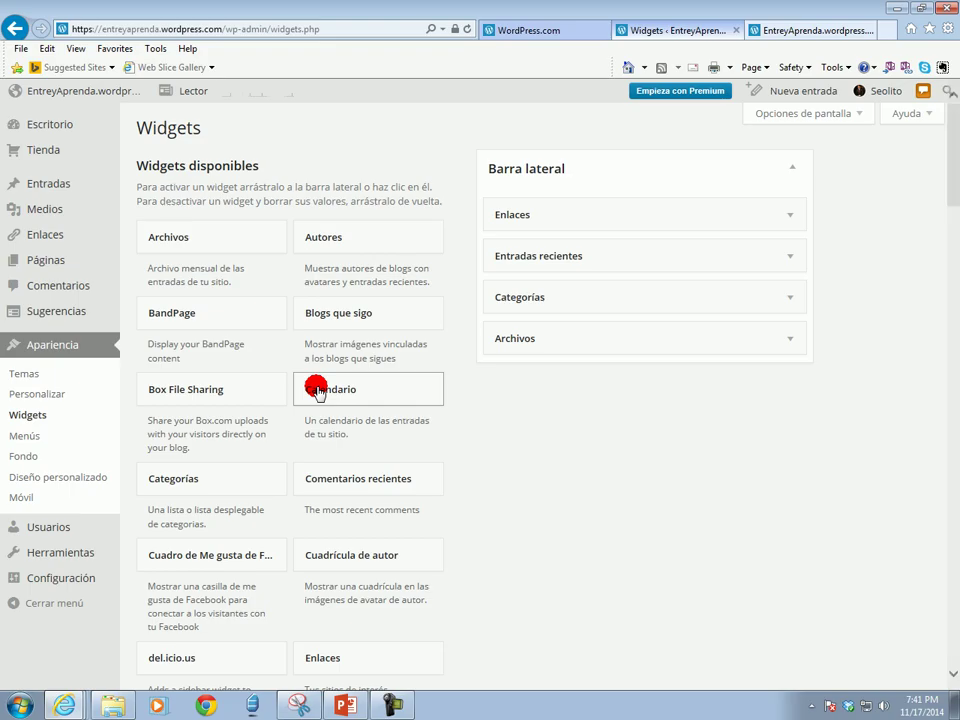
Add the Calendario widget to the end of Barra lateral and delete it again without entering a title
{"action": "left_click_drag", "start_coordinate": [317, 391], "coordinate": [508, 343]}
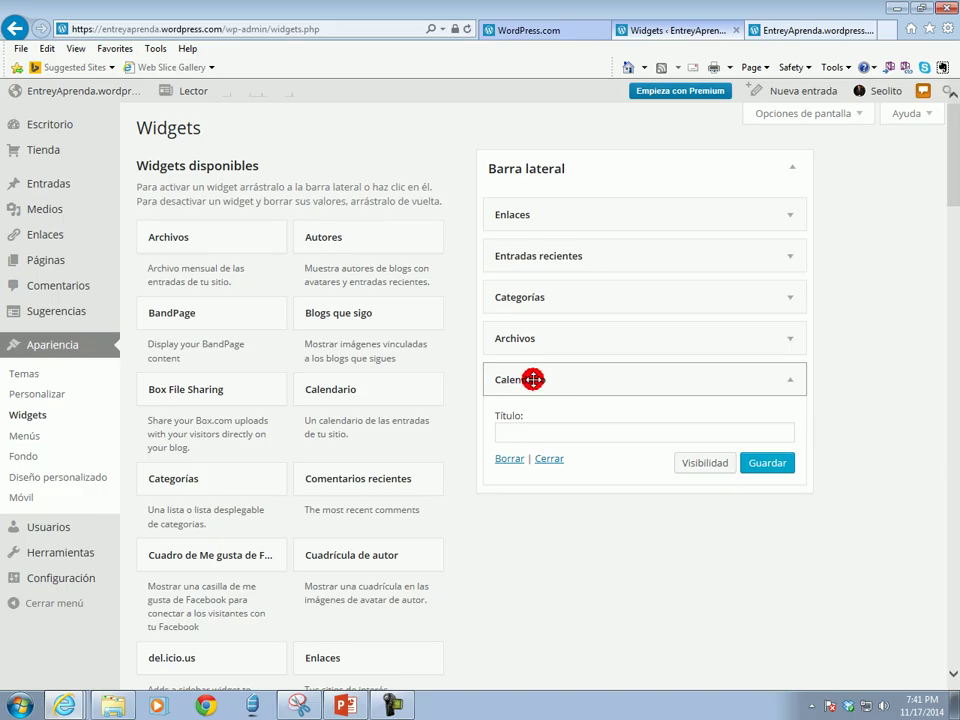
{"action": "left_click", "coordinate": [503, 431]}
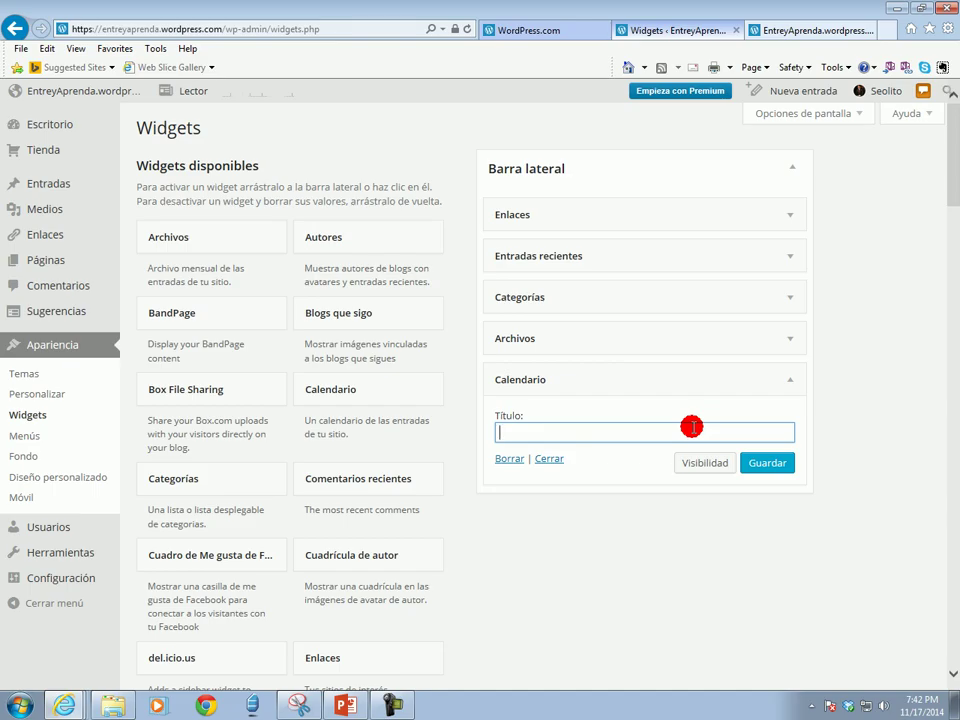
{"action": "left_click", "coordinate": [509, 459]}
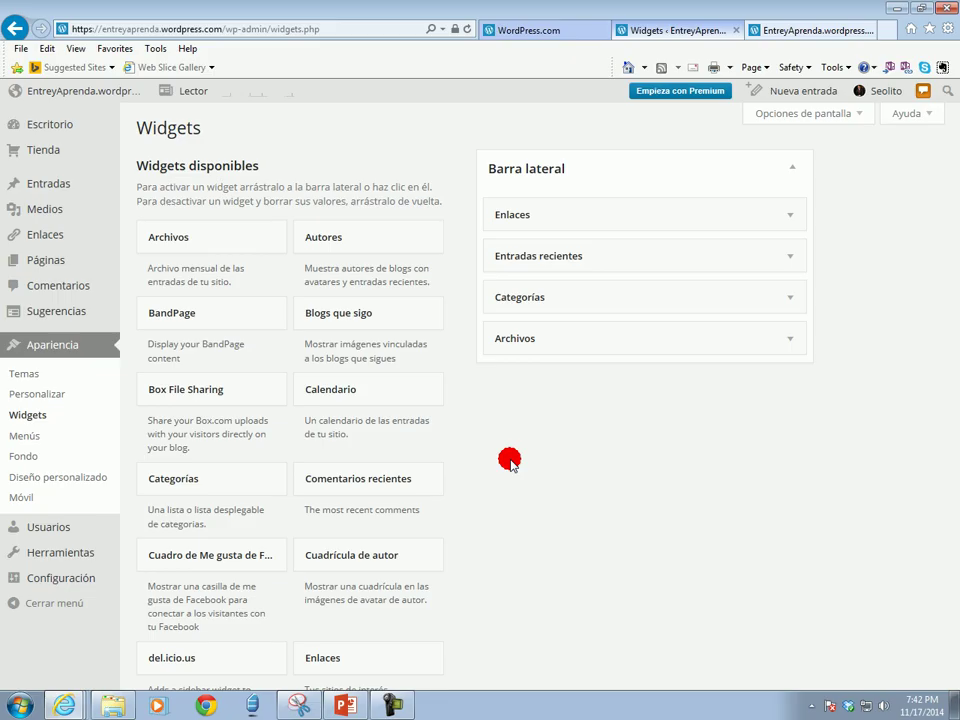
Find the Galería widget among the available widgets and add it to Barra lateral below Archivos
{"action": "scroll", "coordinate": [509, 459], "scroll_direction": "down", "scroll_amount": 3}
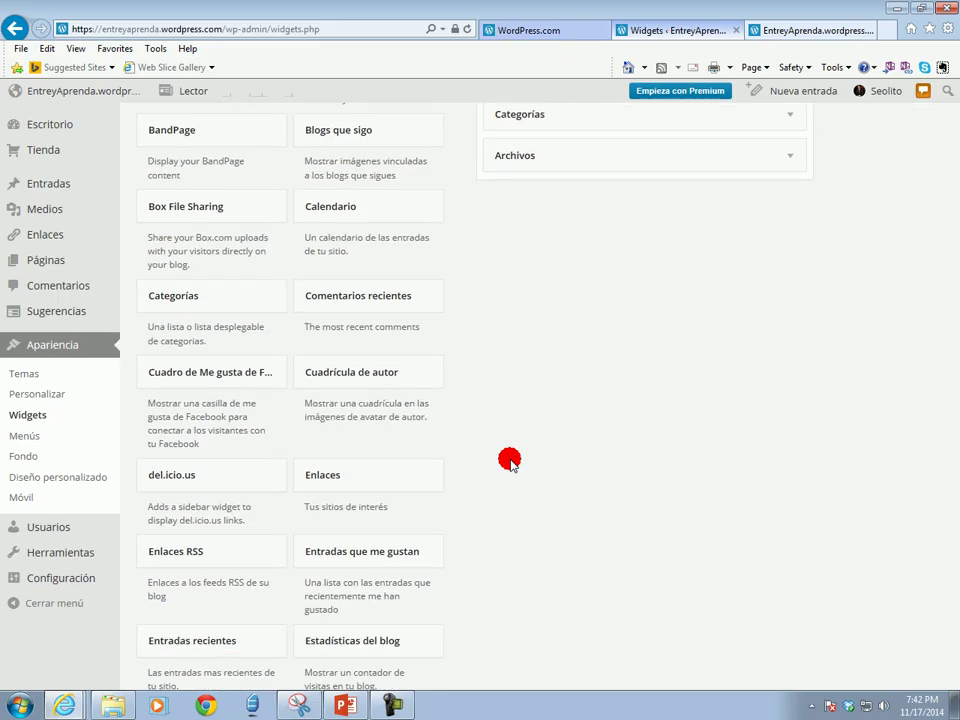
{"action": "scroll", "coordinate": [509, 459], "scroll_direction": "up", "scroll_amount": 2}
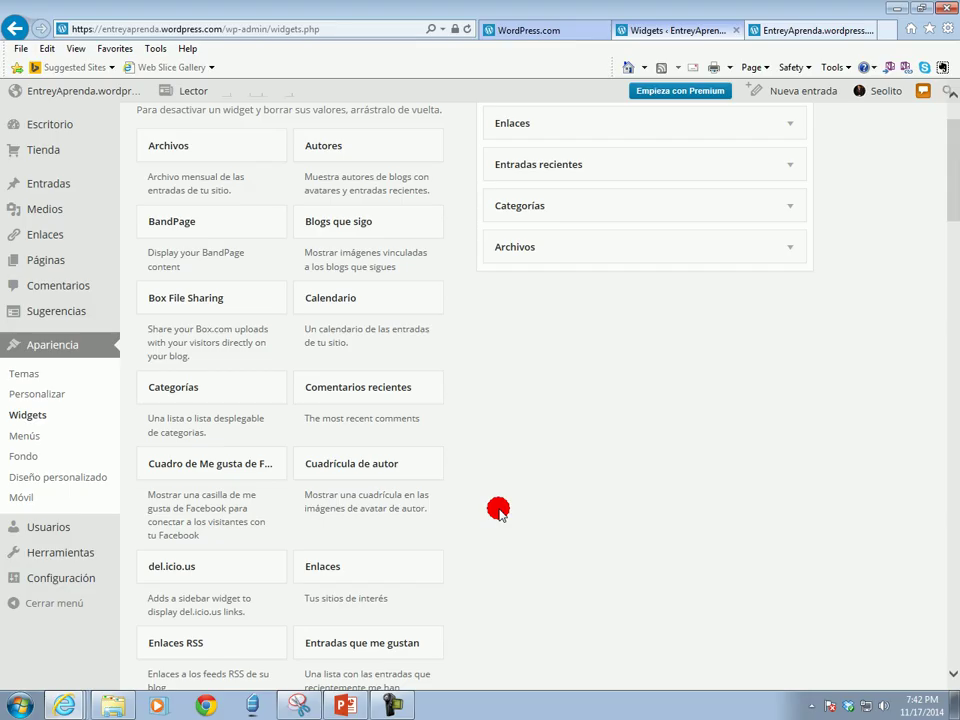
{"action": "scroll", "coordinate": [498, 510], "scroll_direction": "down", "scroll_amount": 5}
{"action": "scroll", "coordinate": [498, 510], "scroll_direction": "up", "scroll_amount": 1}
{"action": "scroll", "coordinate": [498, 510], "scroll_direction": "down", "scroll_amount": 2}
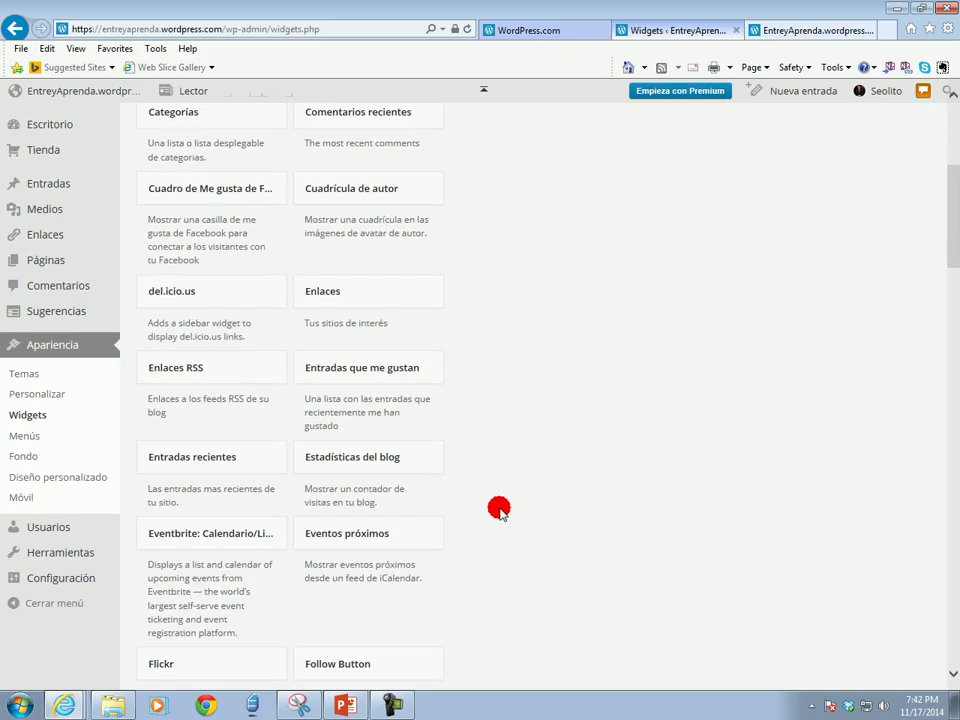
{"action": "scroll", "coordinate": [498, 510], "scroll_direction": "down", "scroll_amount": 2}
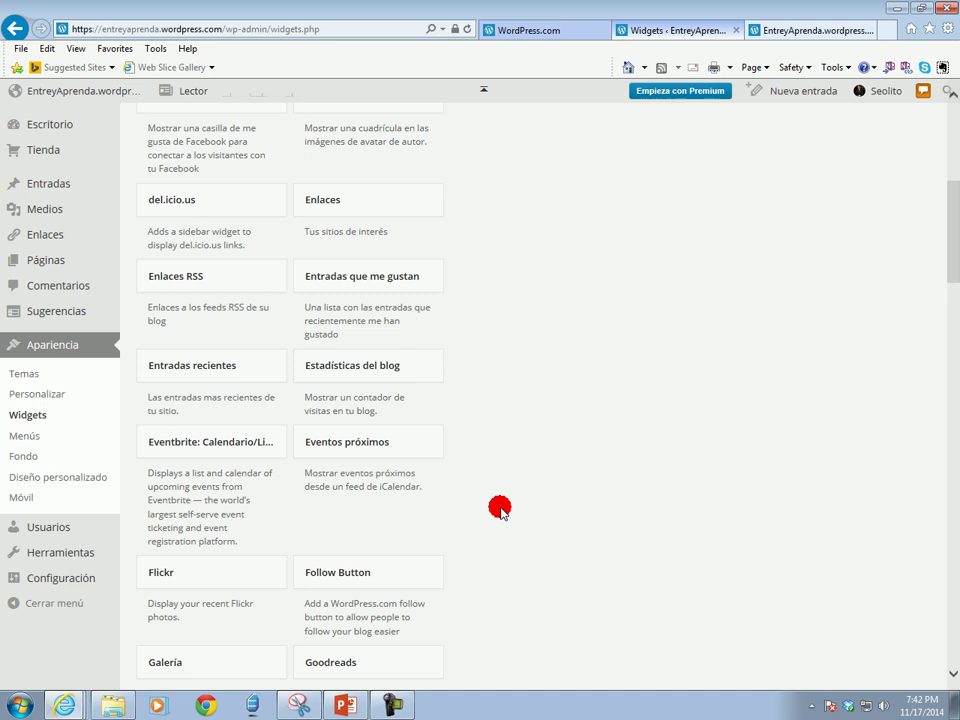
{"action": "scroll", "coordinate": [498, 508], "scroll_direction": "down", "scroll_amount": 2}
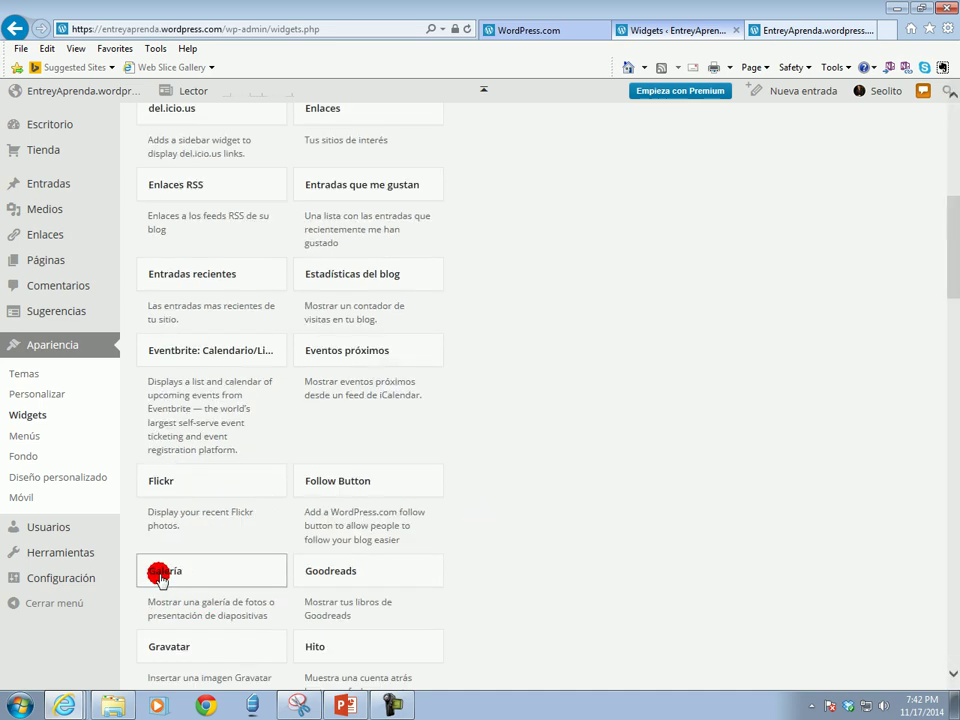
{"action": "left_click_drag", "start_coordinate": [160, 577], "coordinate": [507, 221]}
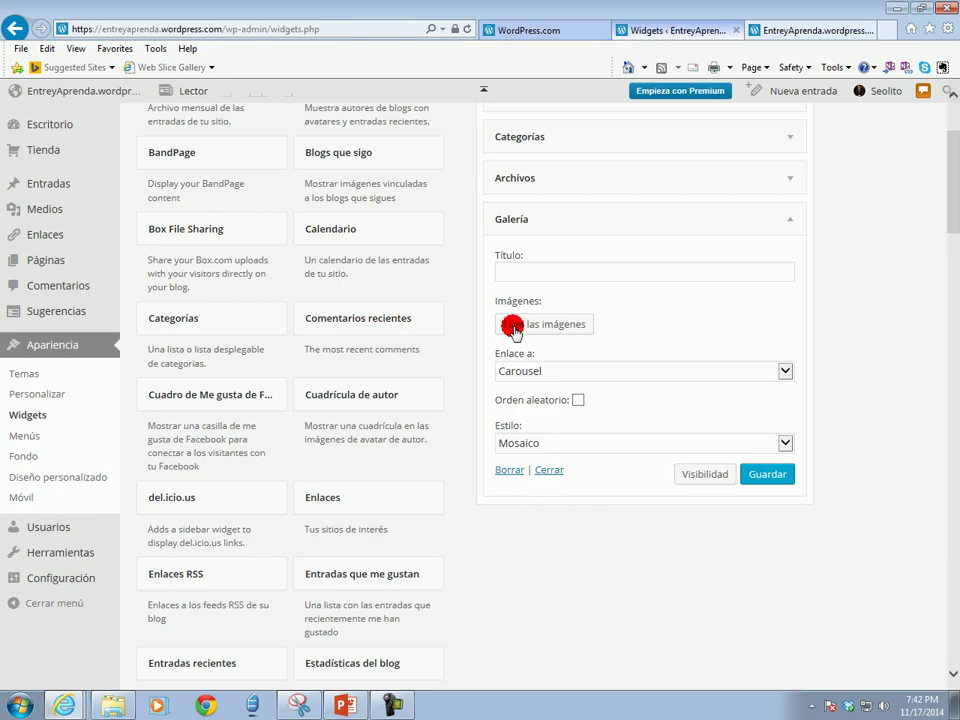
{"action": "left_click", "coordinate": [512, 271]}
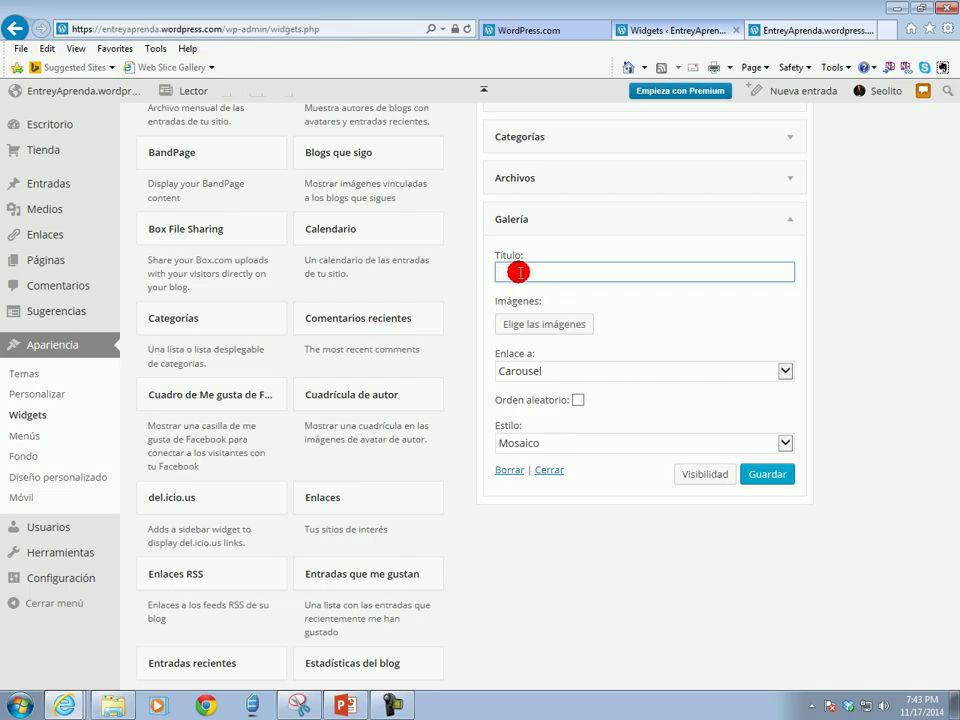
{"action": "left_click", "coordinate": [540, 325]}
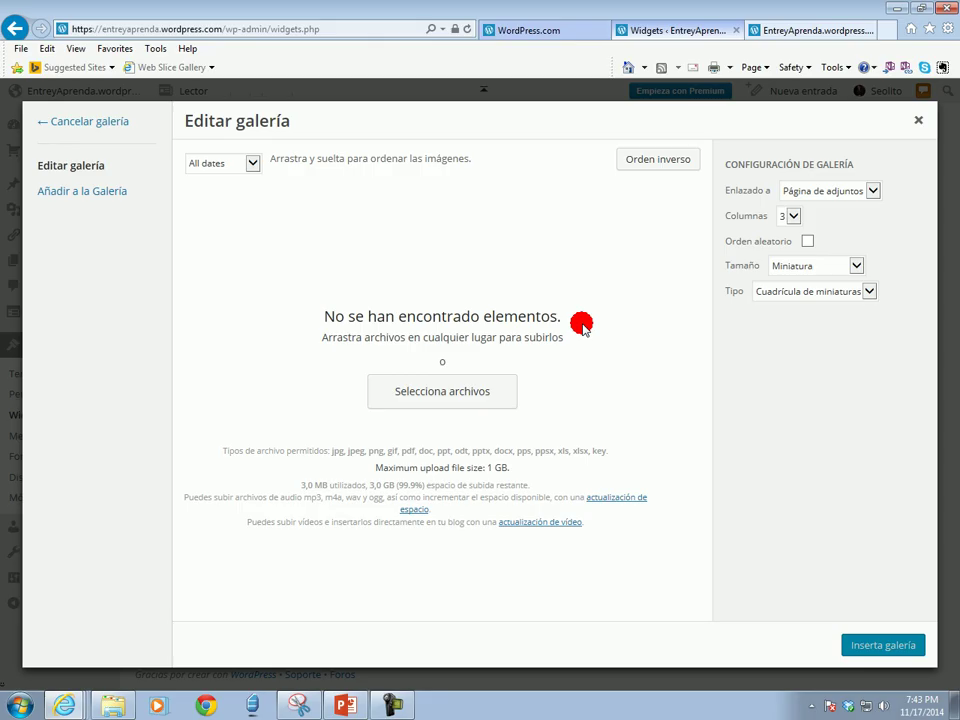
{"action": "left_click", "coordinate": [15, 28]}
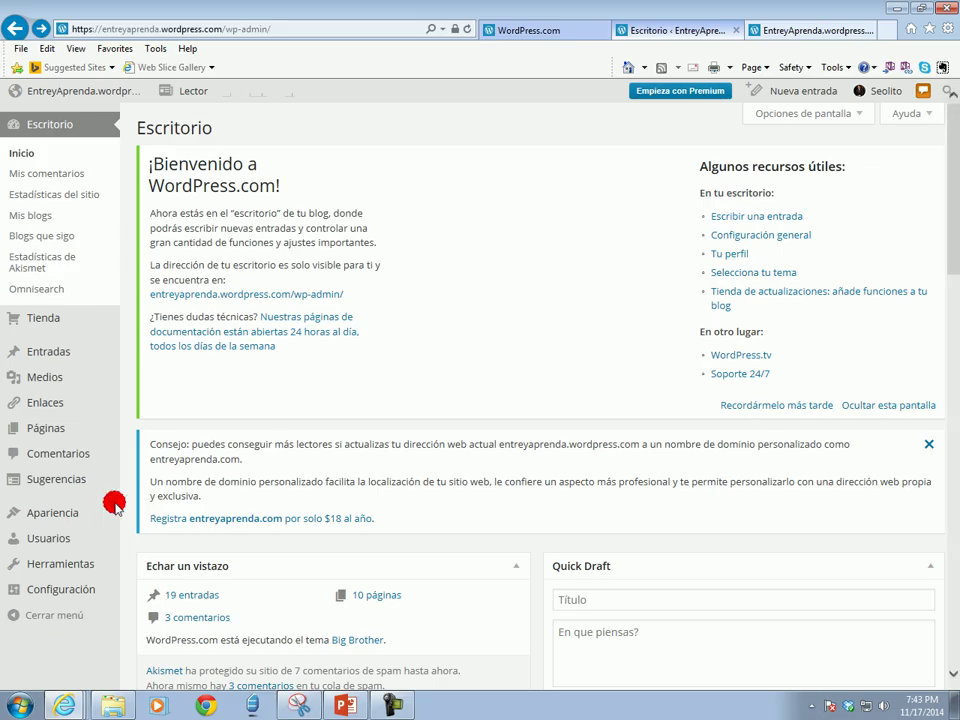
{"action": "mouse_move", "coordinate": [78, 516]}
{"action": "left_click", "coordinate": [153, 553]}
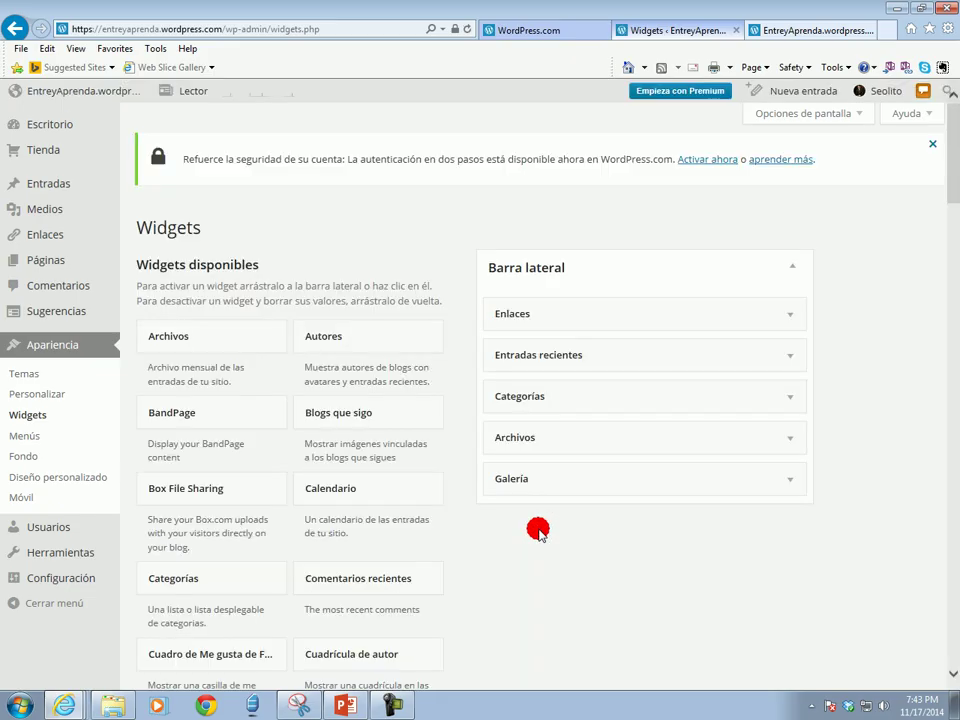
{"action": "left_click", "coordinate": [789, 482]}
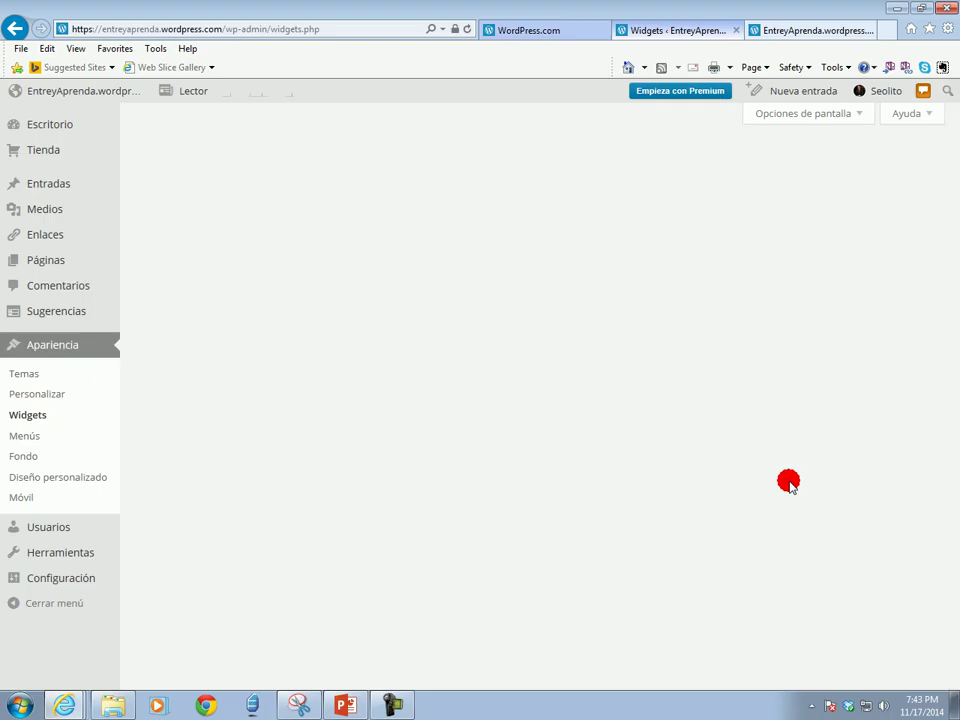
{"action": "left_click", "coordinate": [78, 355]}
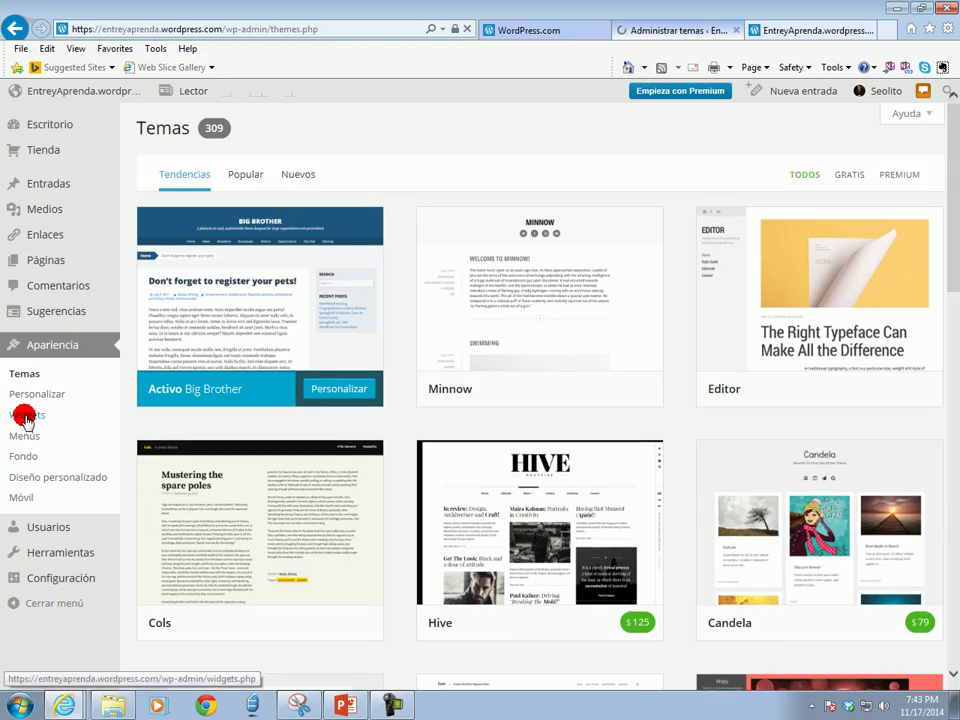
{"action": "left_click", "coordinate": [26, 418]}
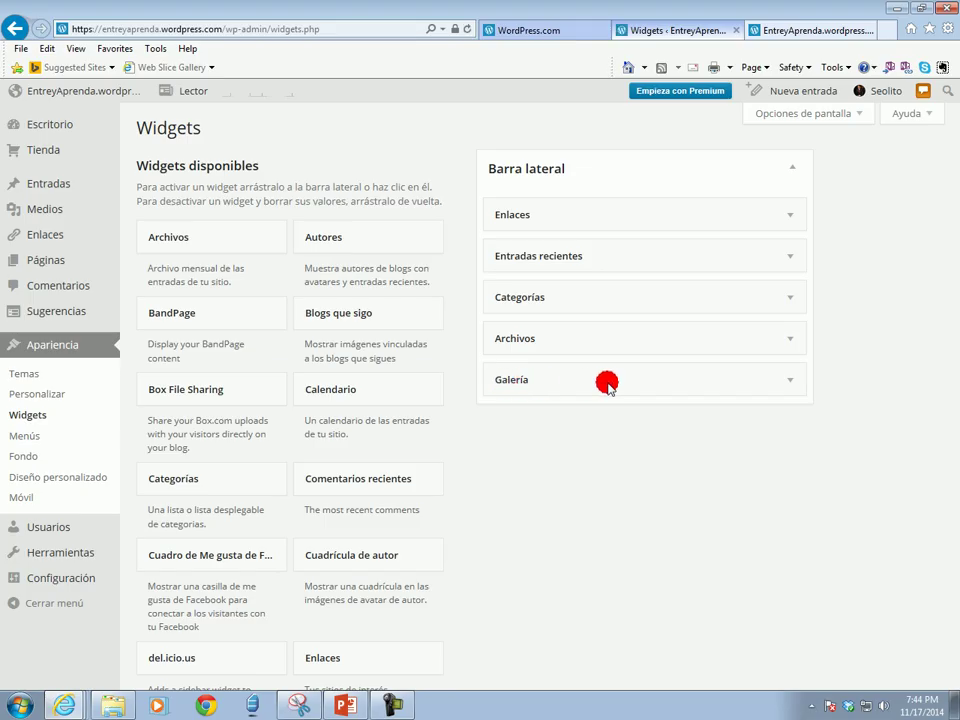
Expand the Galería widget in Barra lateral and examine the choices for Enlace a and Estilo
{"action": "left_click", "coordinate": [507, 378]}
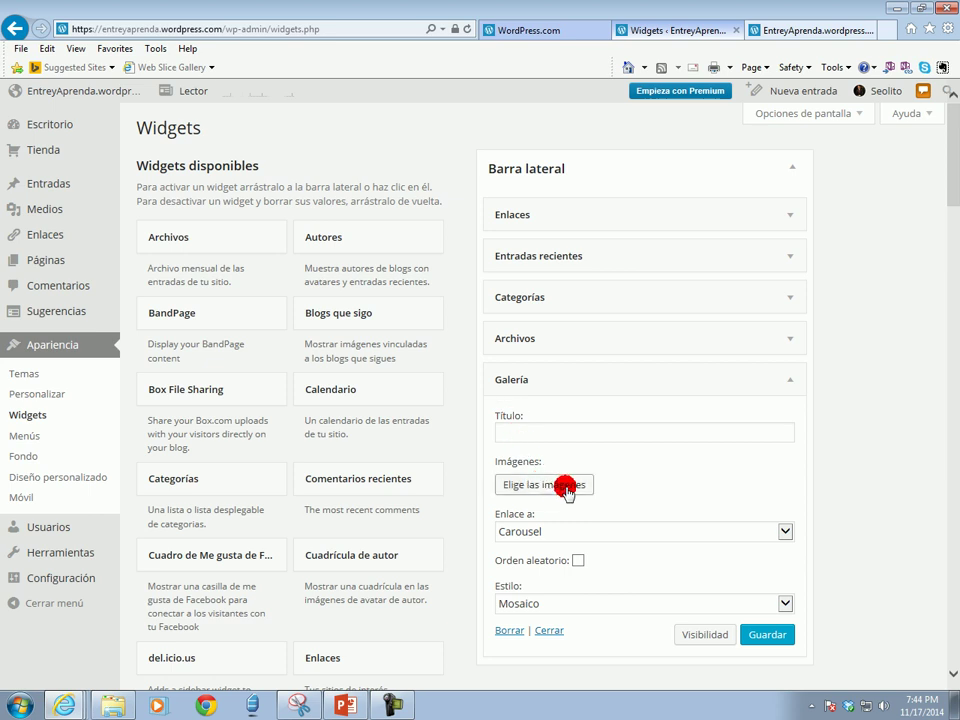
{"action": "left_click", "coordinate": [784, 535]}
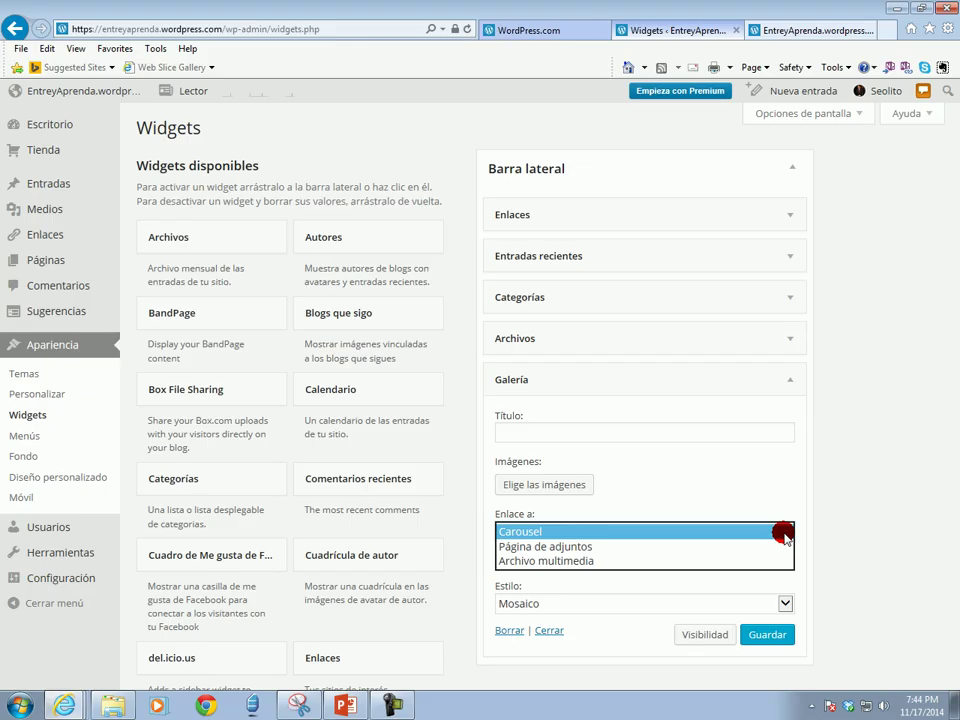
{"action": "left_click", "coordinate": [642, 472]}
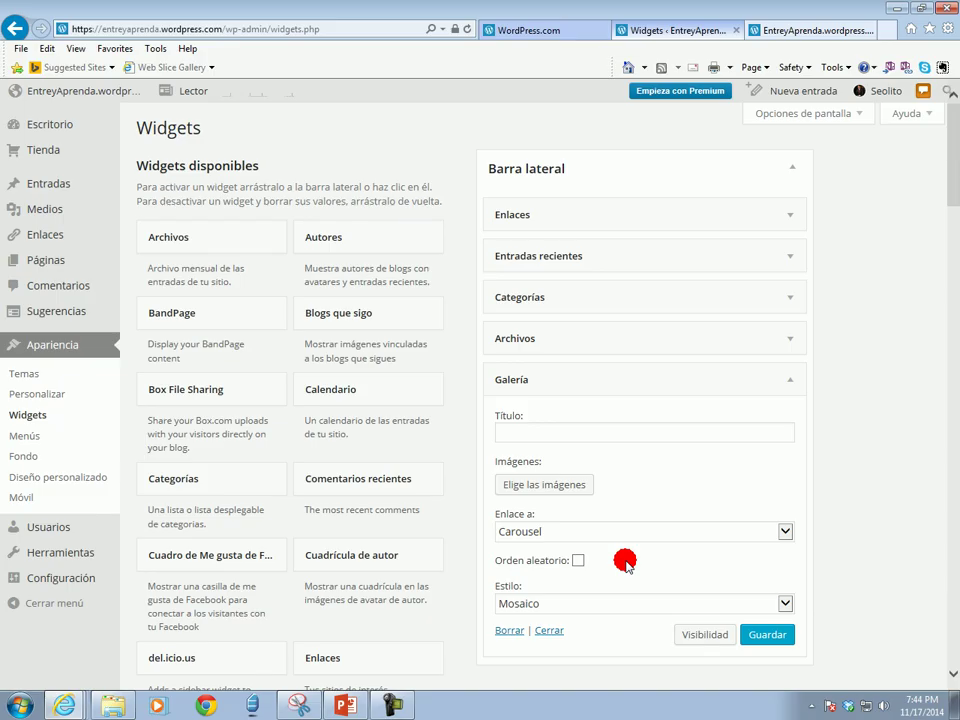
{"action": "left_click", "coordinate": [785, 603]}
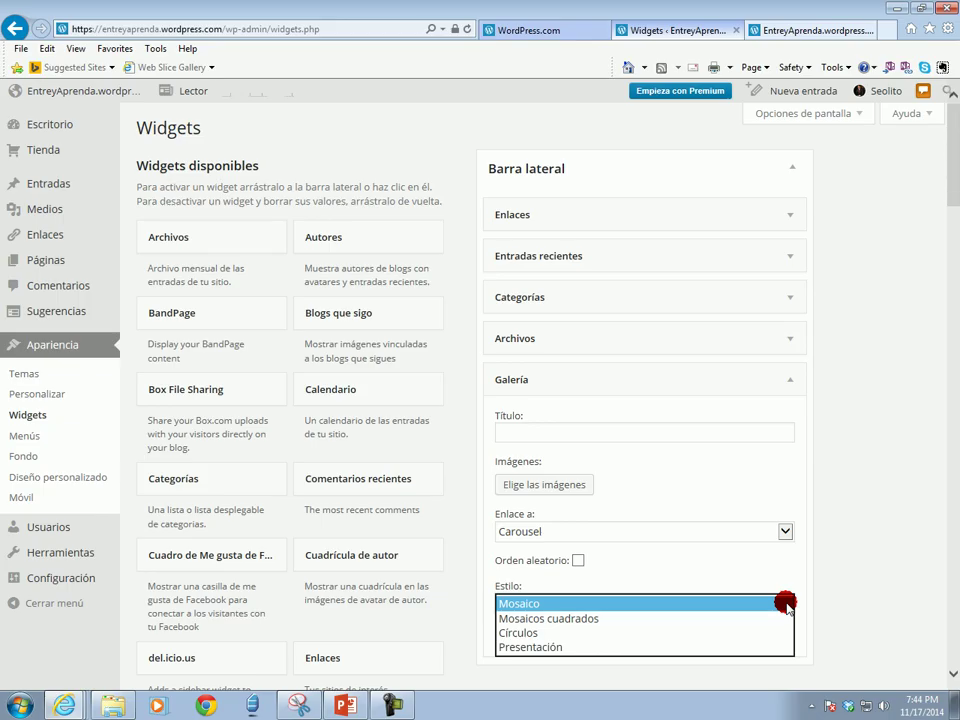
{"action": "left_click", "coordinate": [842, 568]}
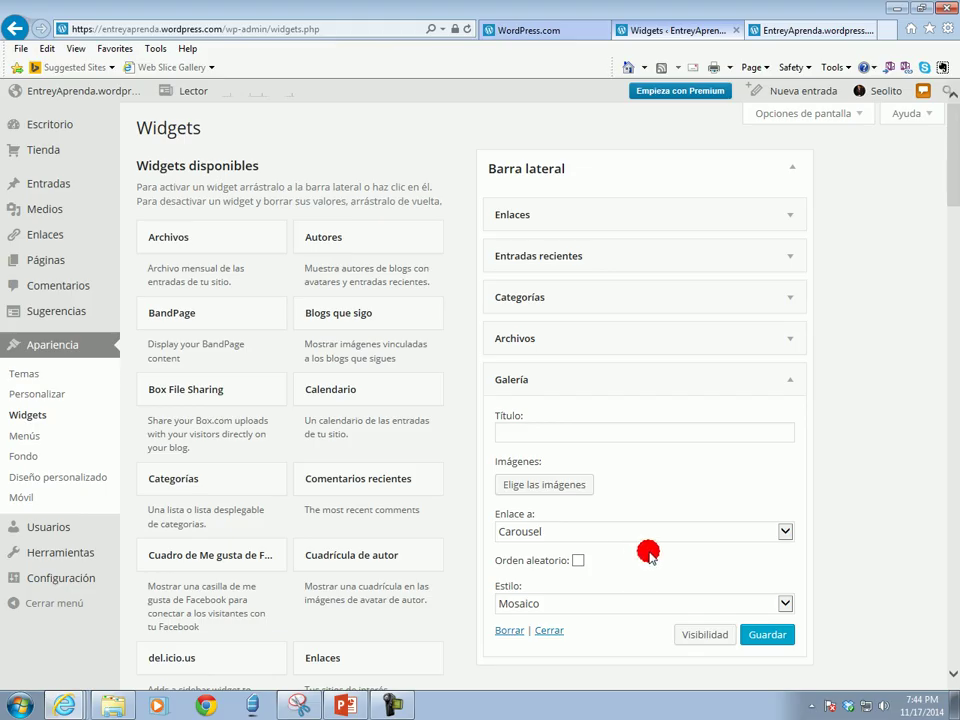
Give the Galería widget the title Fotos, save it and collapse its settings
{"action": "left_click", "coordinate": [509, 432]}
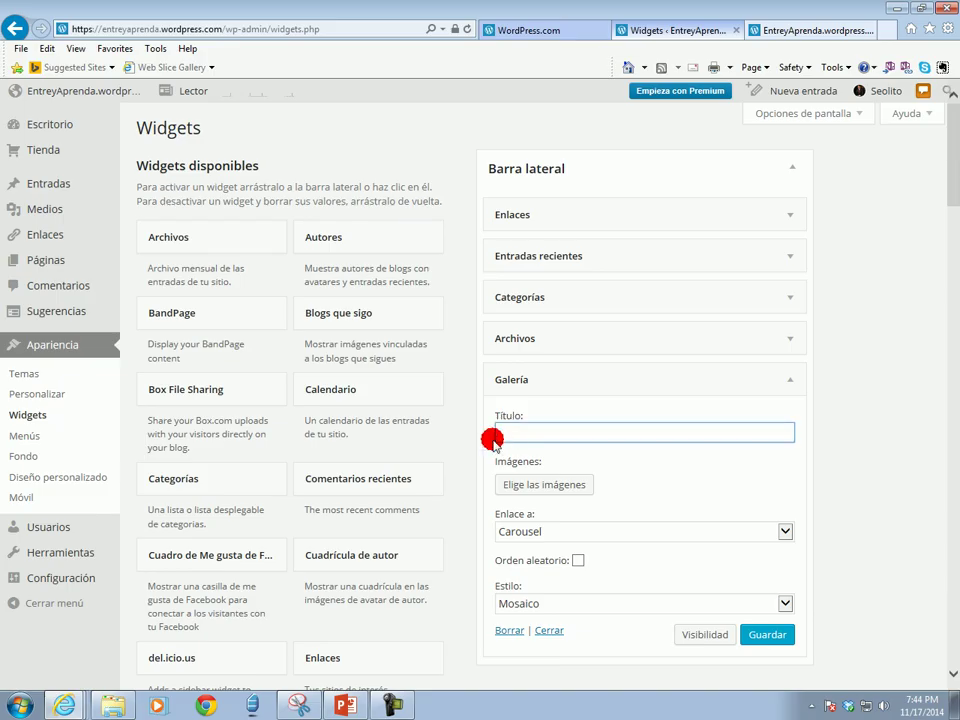
{"action": "type", "text": "Fotos"}
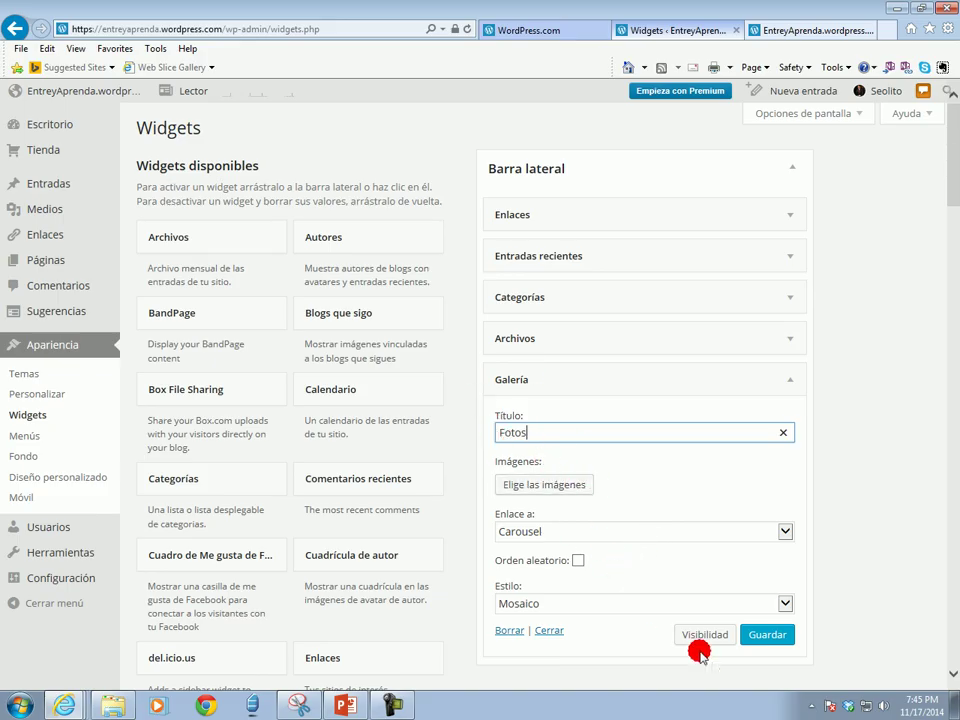
{"action": "left_click", "coordinate": [767, 636]}
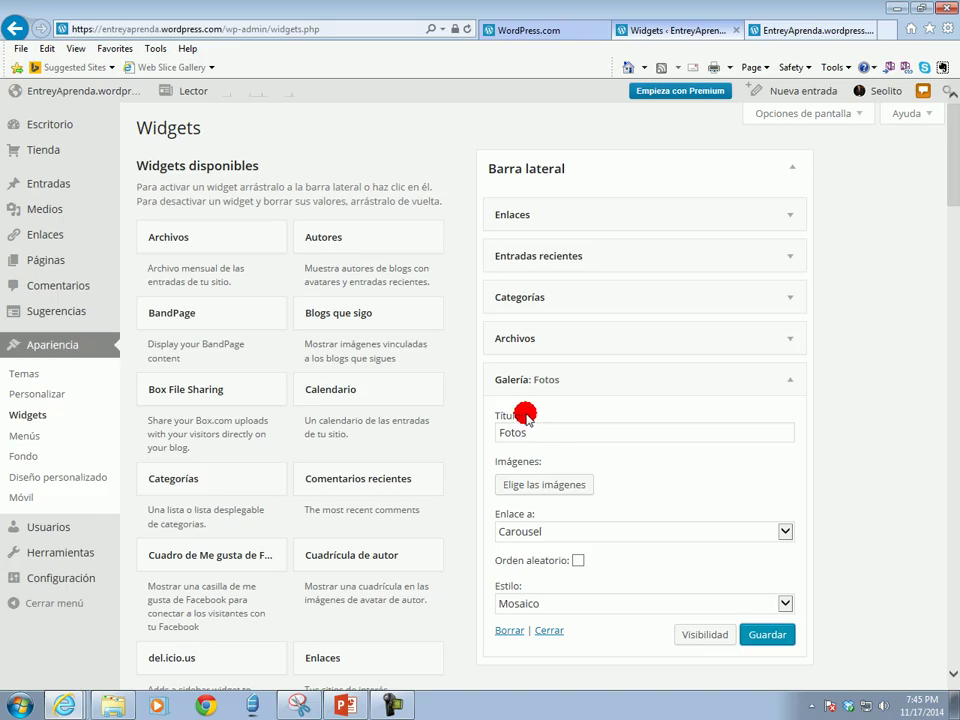
{"action": "left_click", "coordinate": [547, 631]}
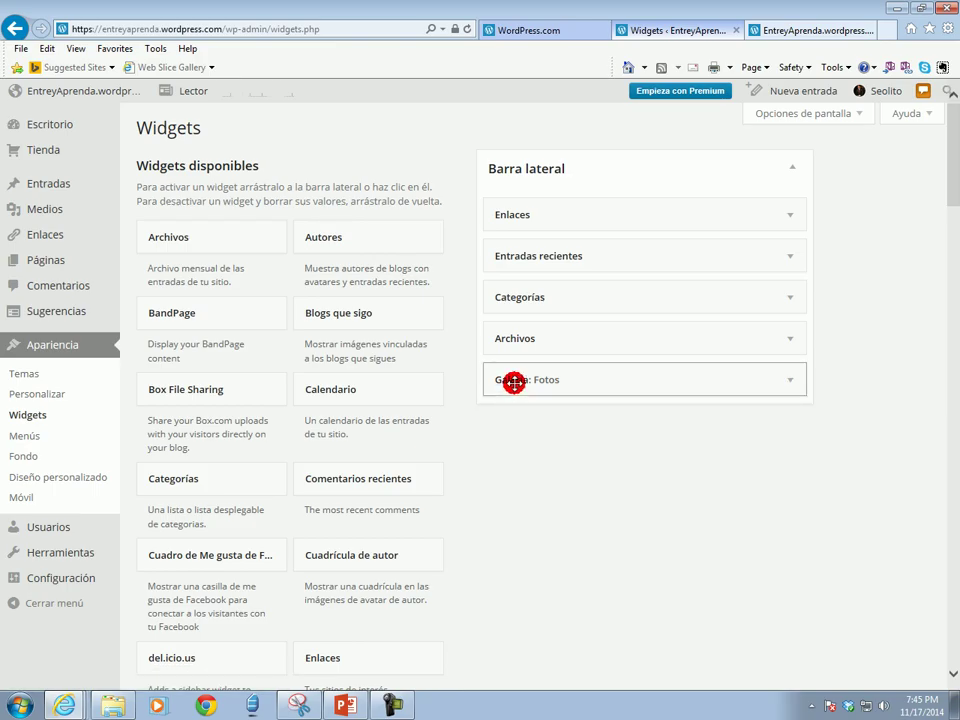
Move the Galería: Fotos widget above Archivos in Barra lateral and back below it
{"action": "left_click_drag", "start_coordinate": [513, 383], "coordinate": [514, 332]}
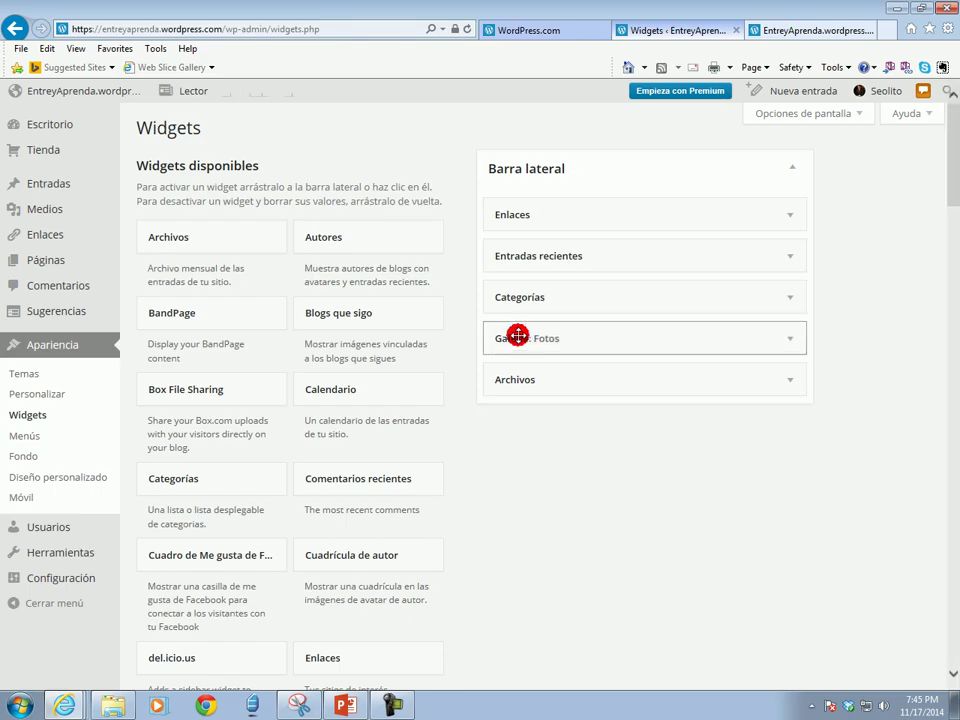
{"action": "left_click_drag", "start_coordinate": [513, 383], "coordinate": [534, 388]}
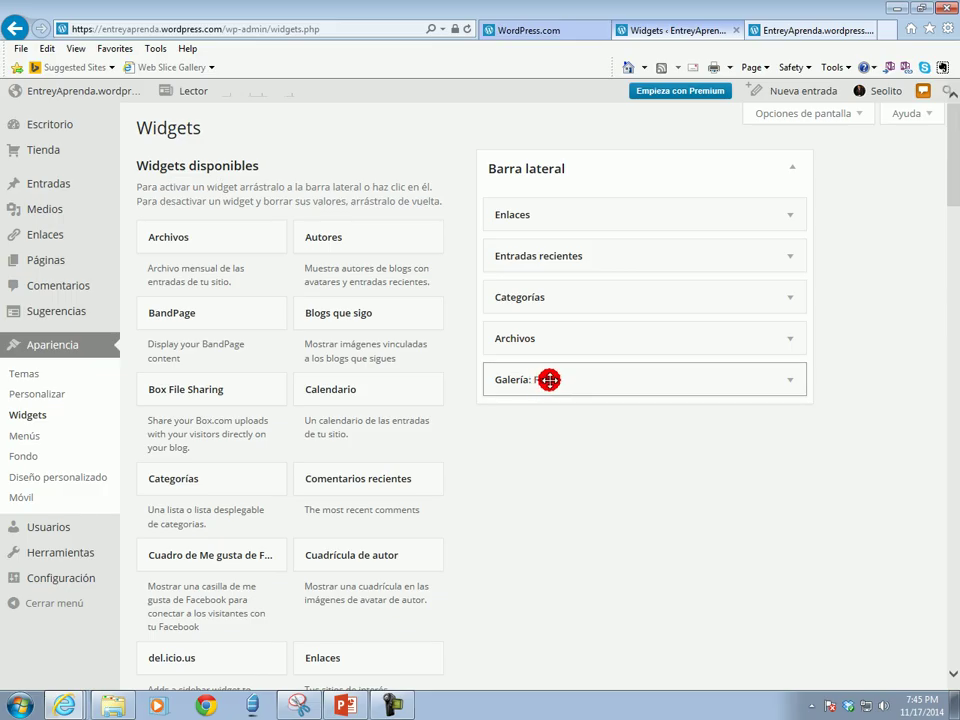
Open the public blog home page and check the sidebar for the new Fotos section
{"action": "mouse_move", "coordinate": [70, 92]}
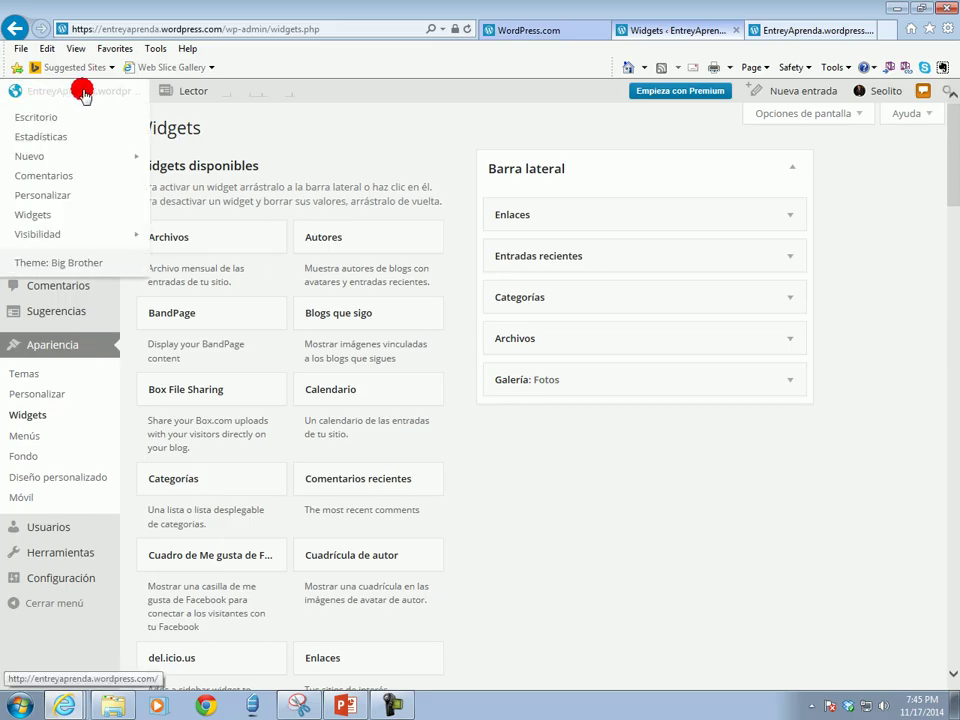
{"action": "left_click", "coordinate": [86, 92]}
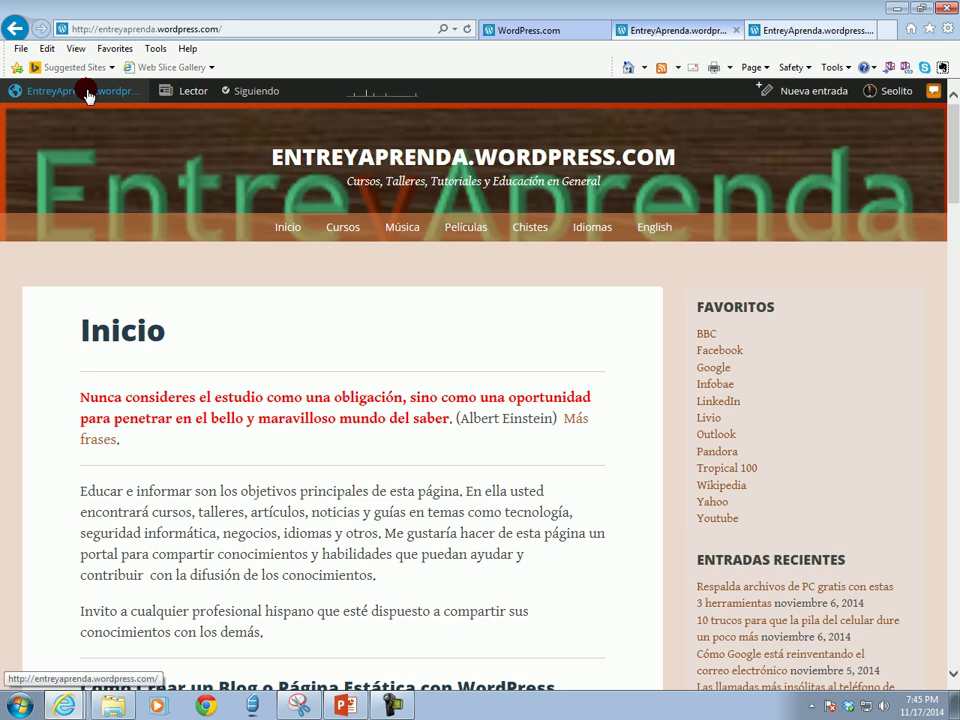
{"action": "left_click_drag", "start_coordinate": [949, 203], "coordinate": [947, 270]}
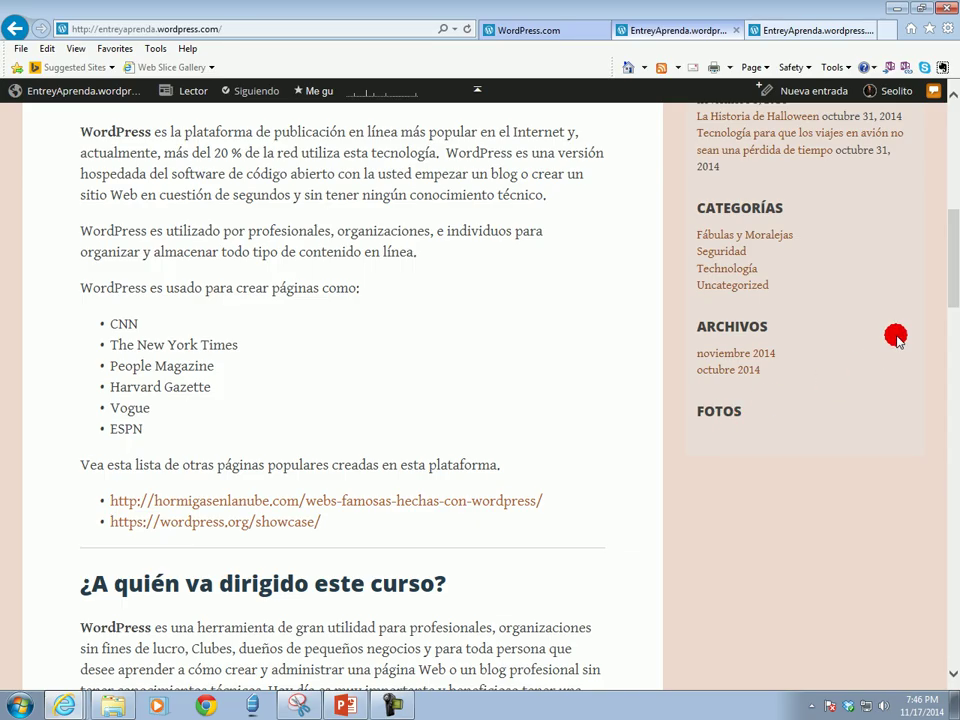
{"action": "scroll", "coordinate": [951, 240], "scroll_direction": "up", "scroll_amount": 5}
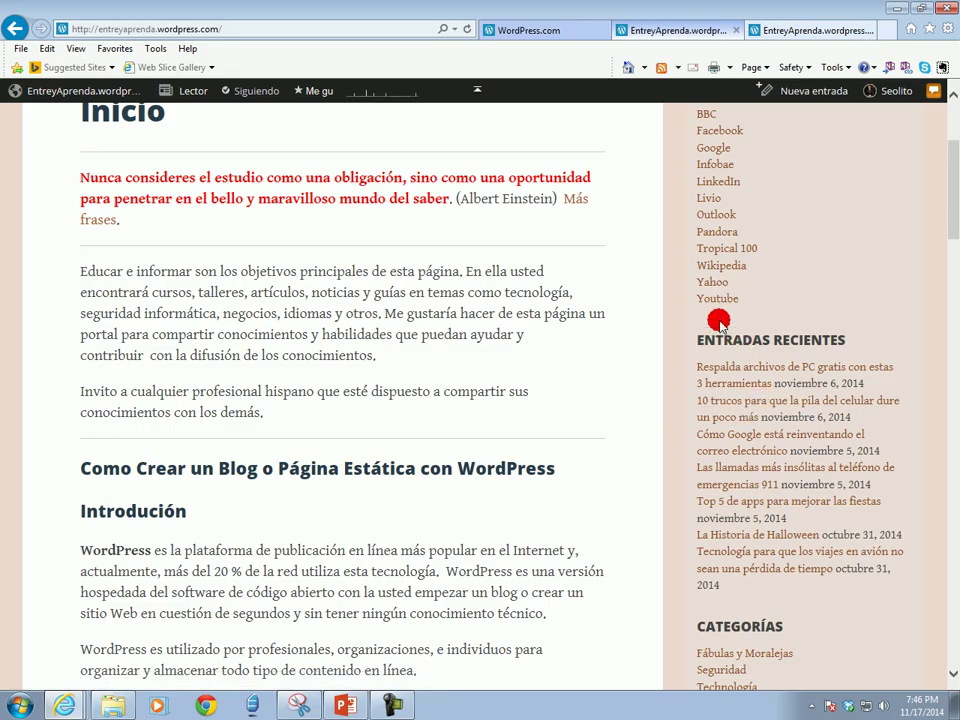
{"action": "scroll", "coordinate": [949, 214], "scroll_direction": "up", "scroll_amount": 3}
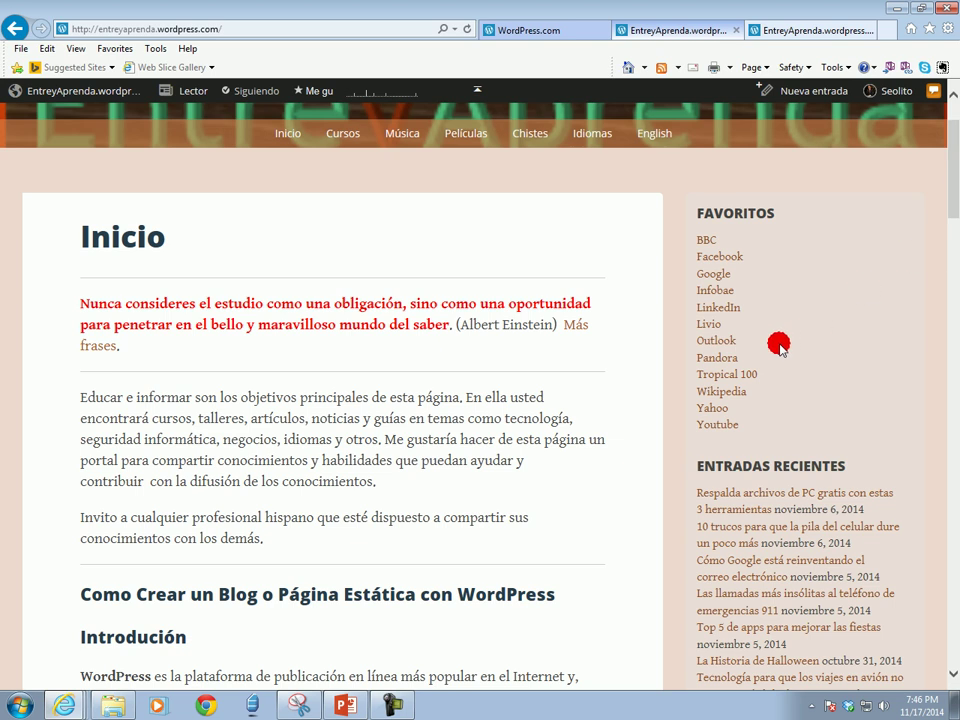